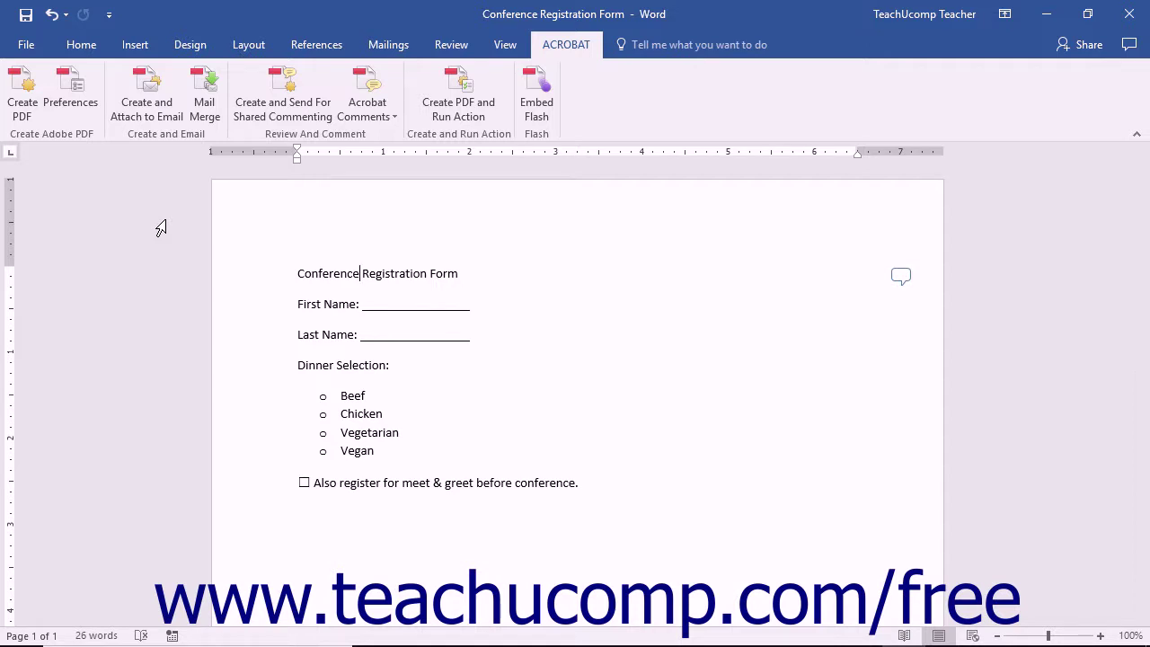
Open Word's Acrobat PDFMaker preferences and keep the Standard conversion settings.
click(70, 92)
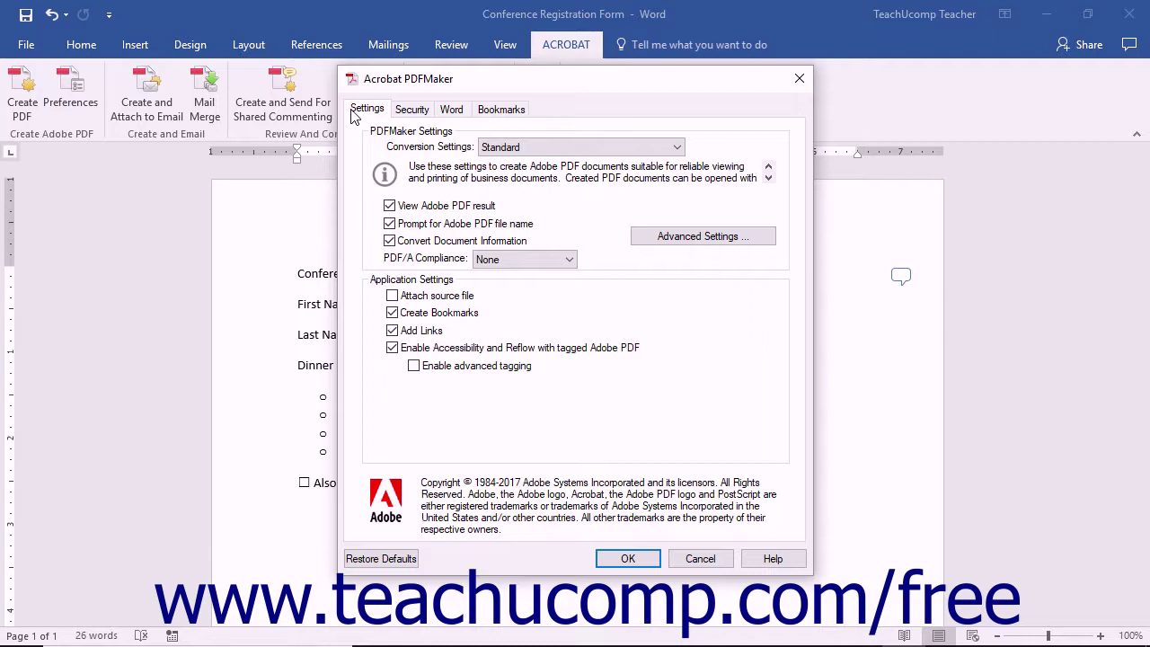
click(676, 147)
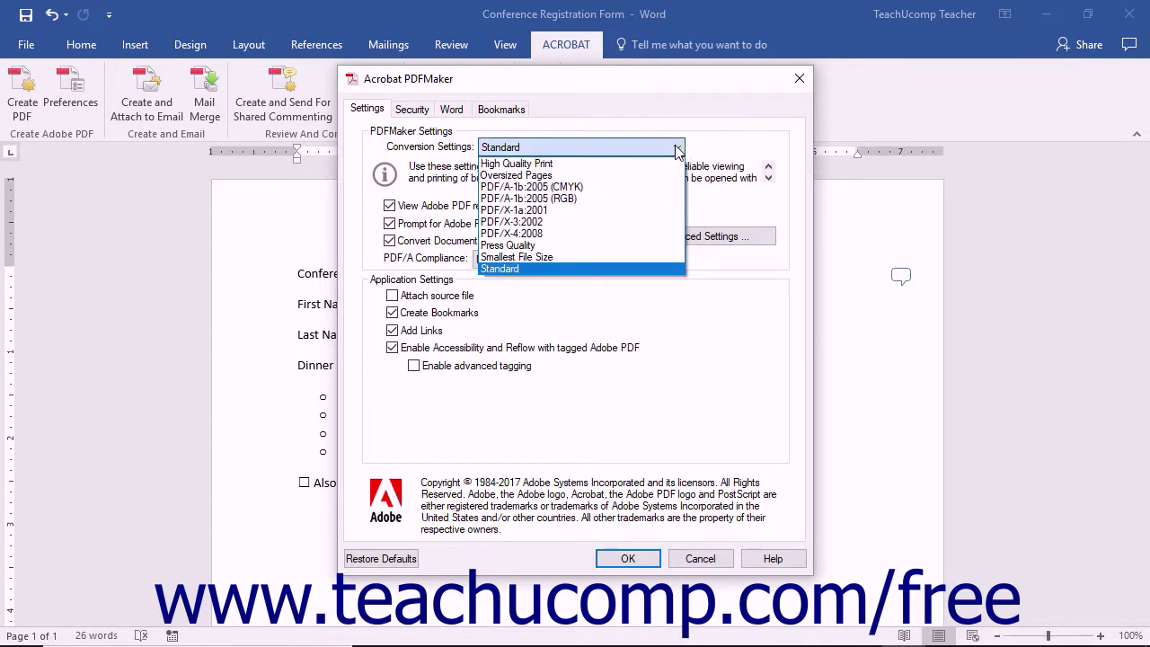
click(677, 149)
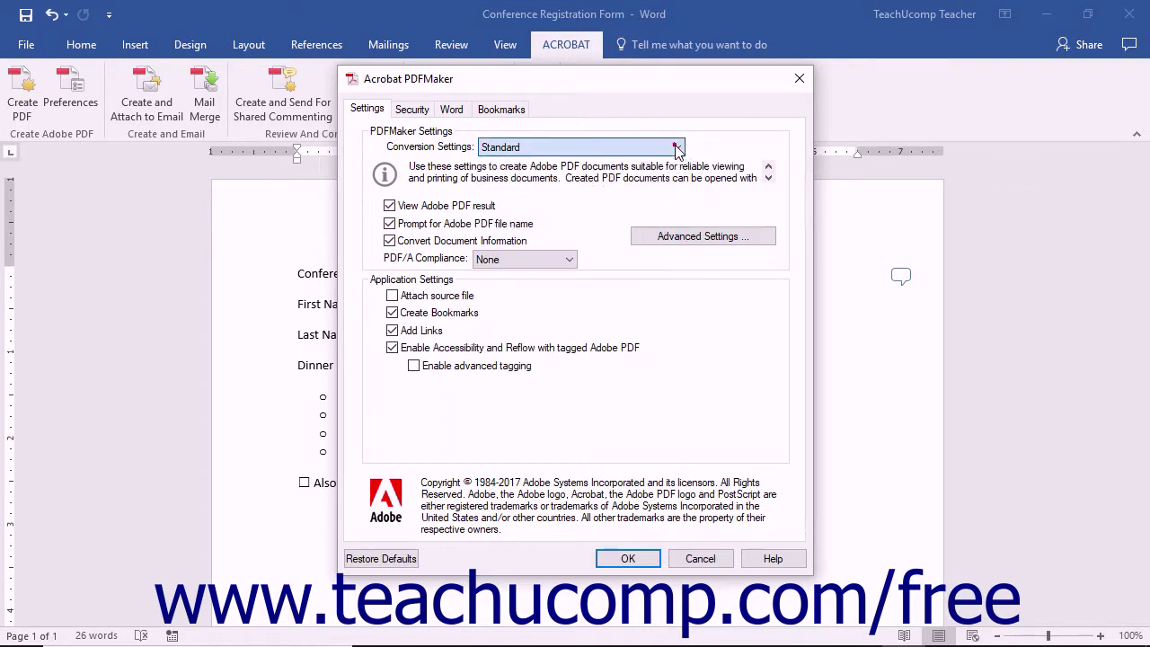
click(682, 236)
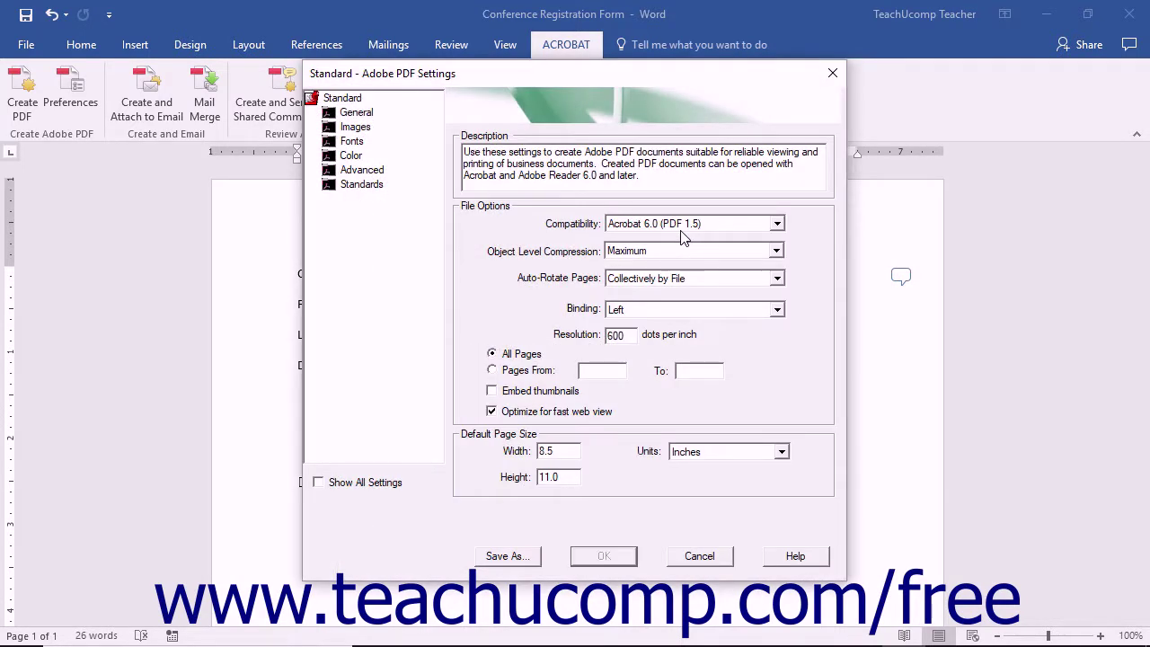
click(832, 73)
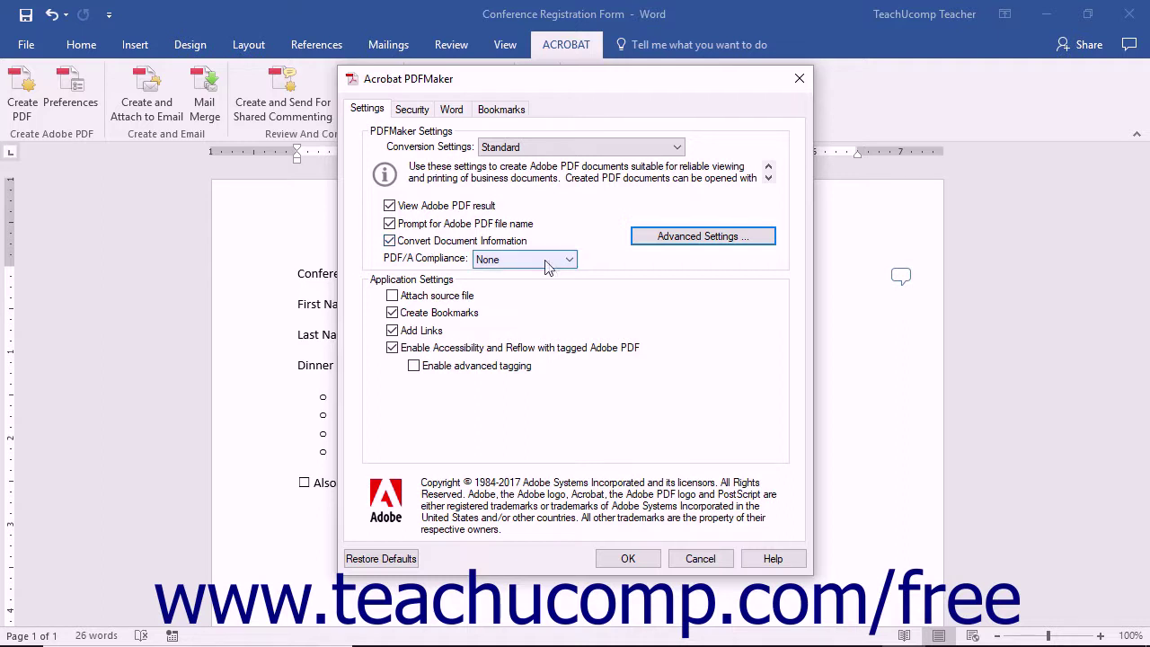
click(567, 259)
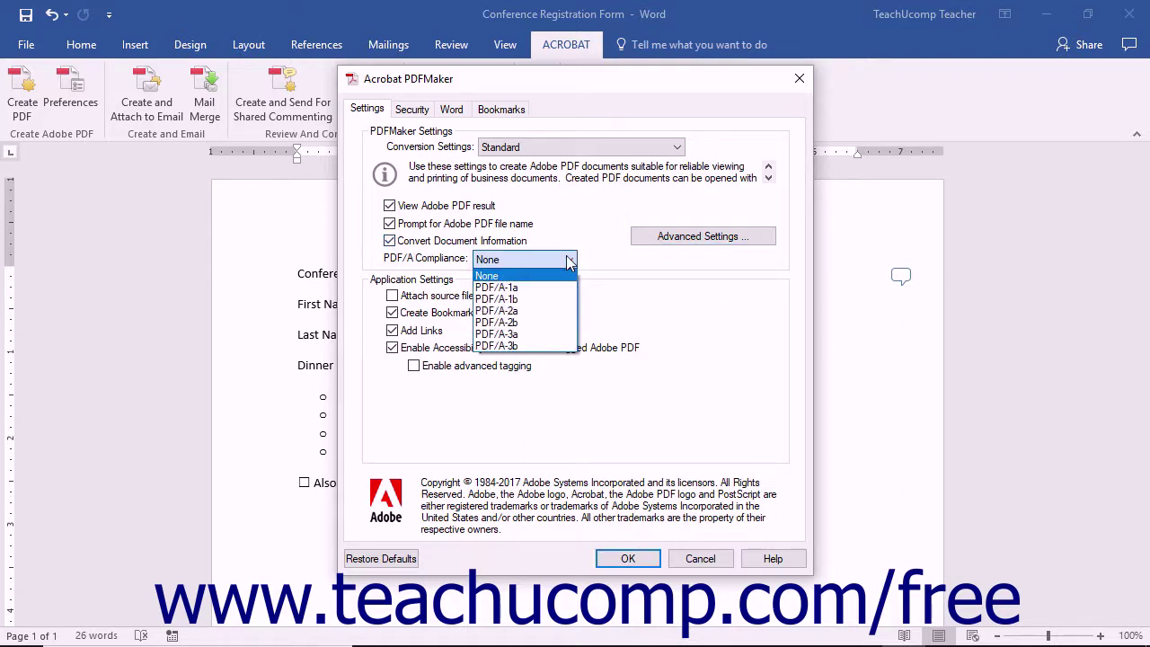
click(567, 260)
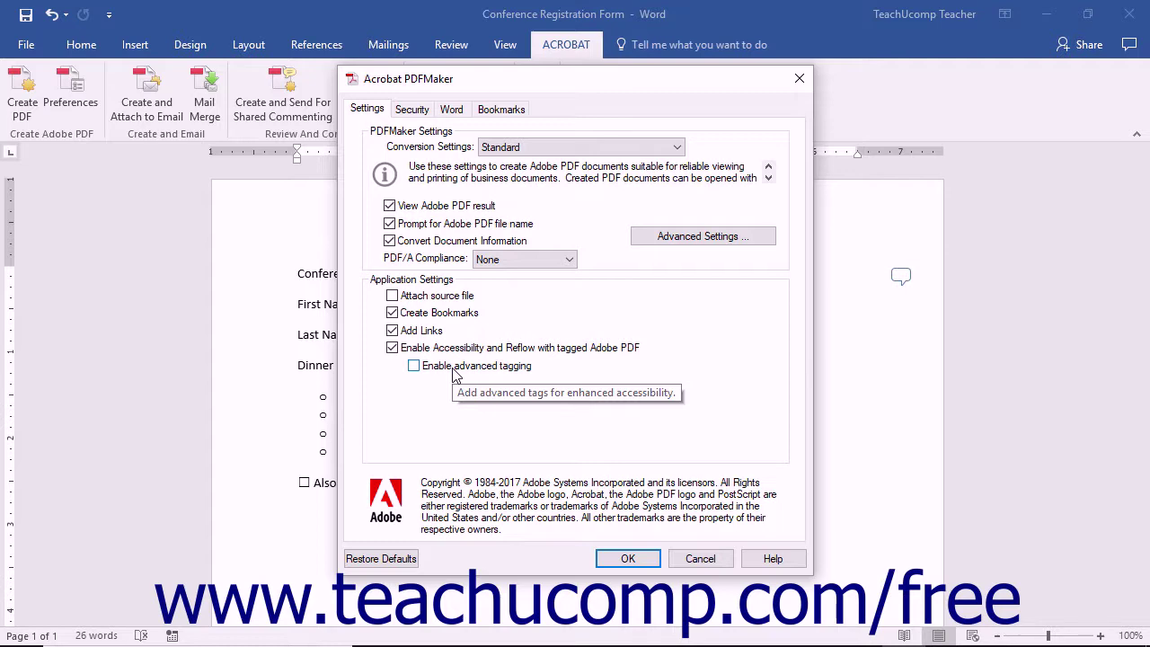
click(701, 558)
Switch to the Customers workbook in Excel and show its PDFMaker preferences.
click(814, 630)
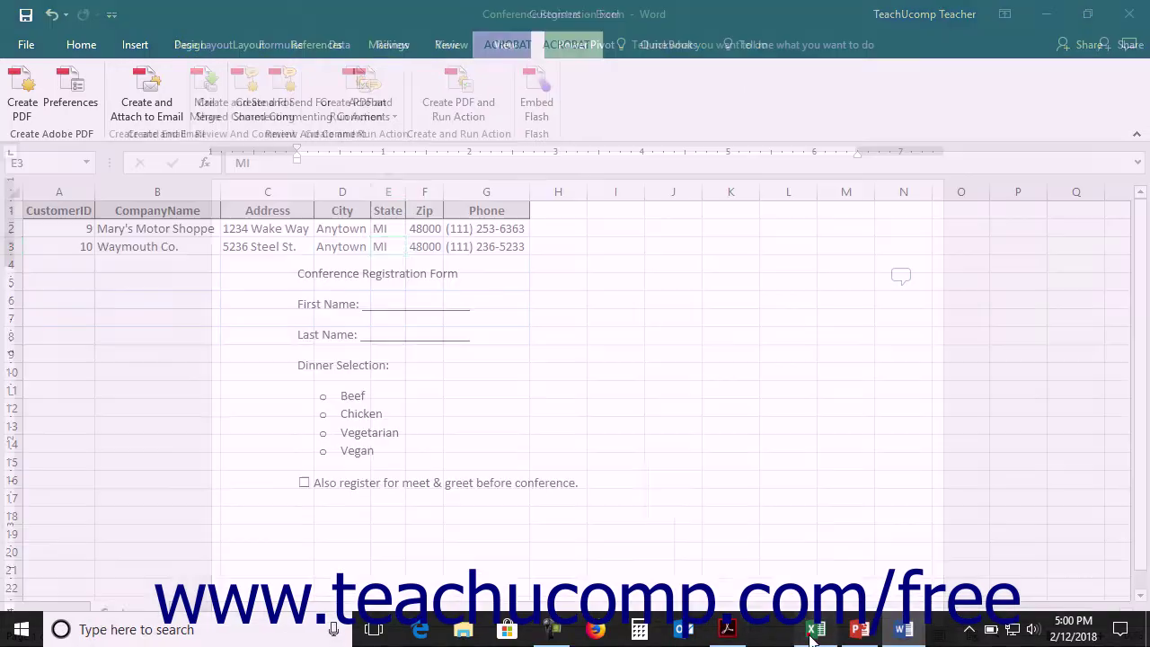
click(71, 90)
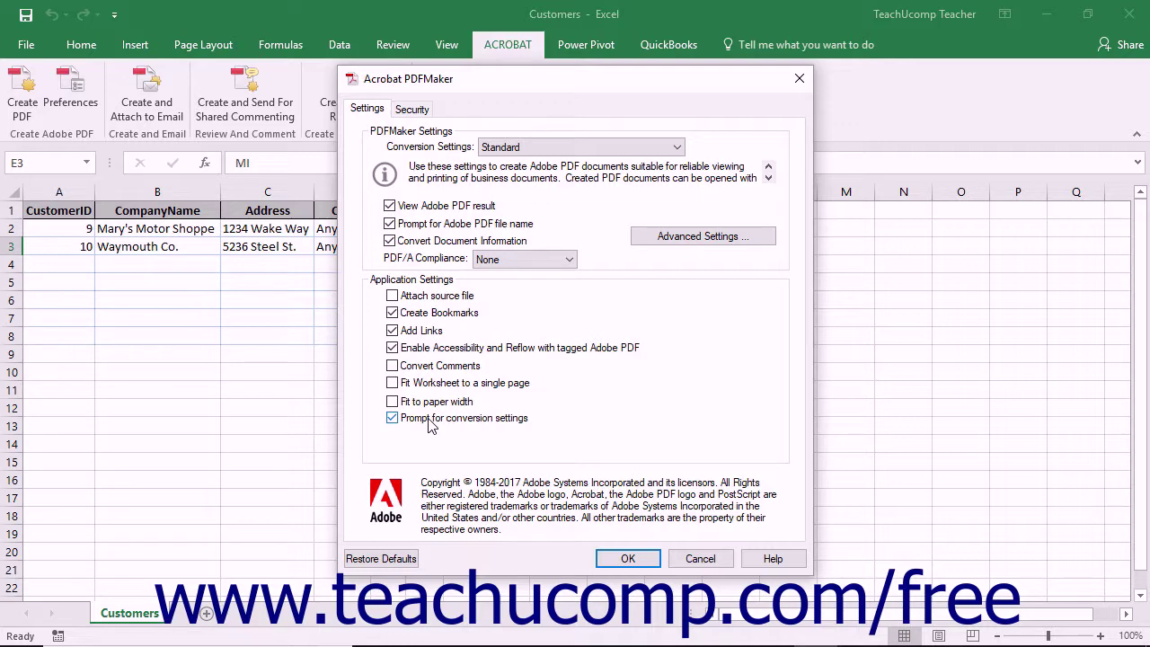
Accept Excel's PDFMaker settings, then show PowerPoint's PDFMaker preferences for Sample Presentation.
click(628, 557)
click(860, 629)
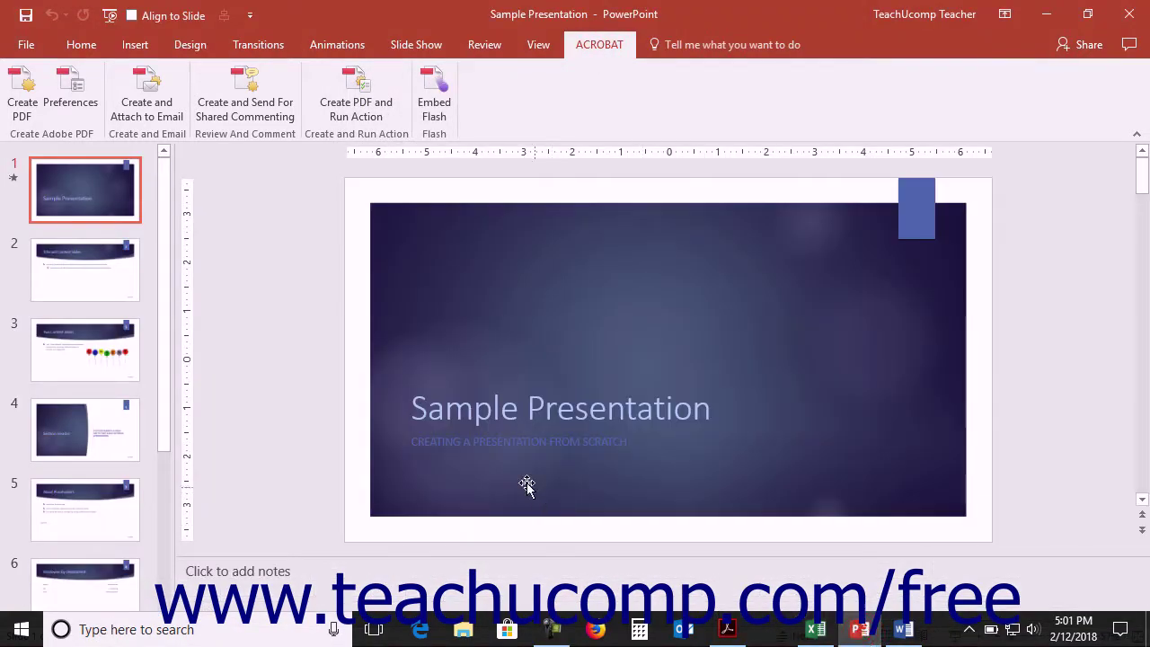
click(70, 90)
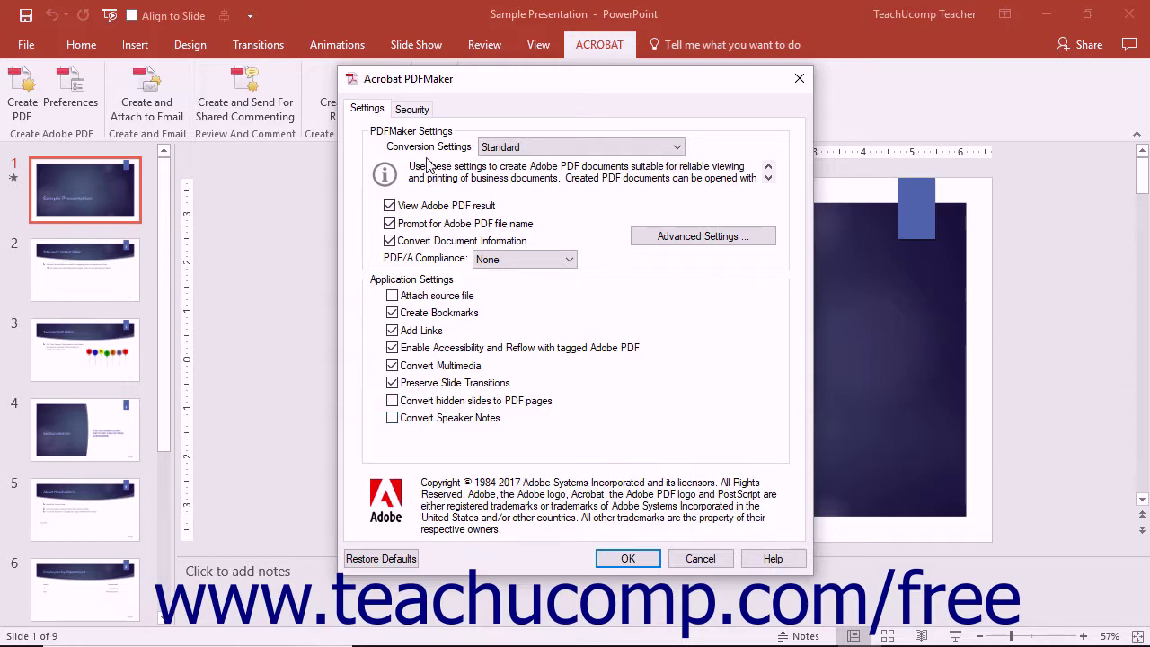
View PowerPoint's Security options, cancel without changes, and reopen Word's PDFMaker preferences.
click(424, 114)
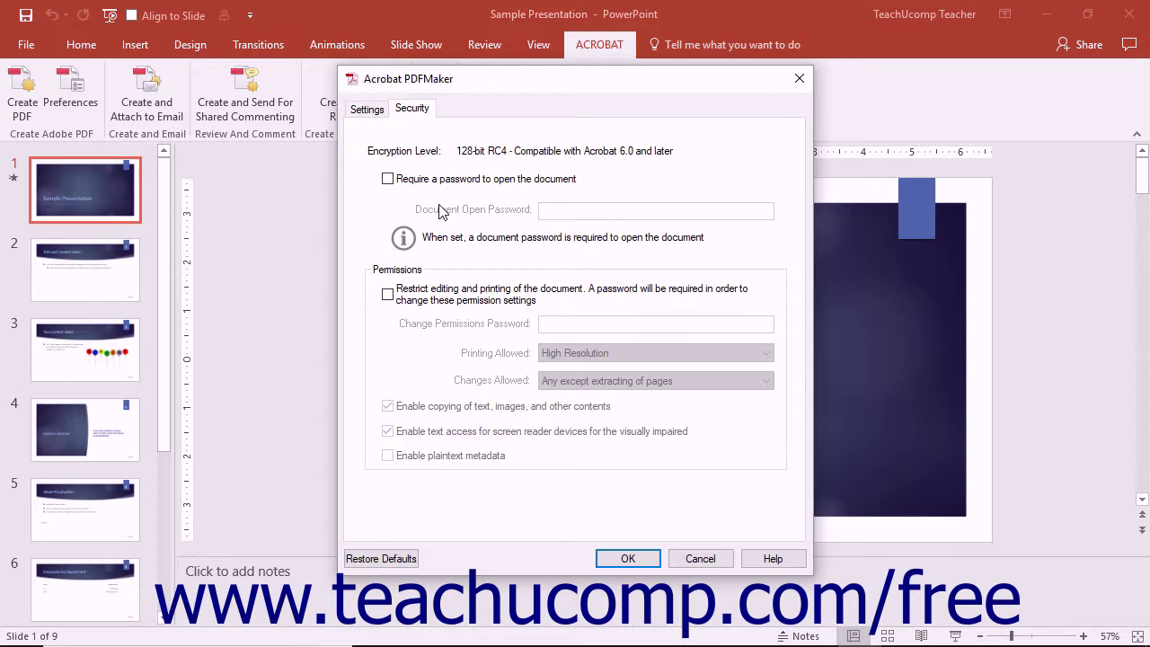
click(697, 558)
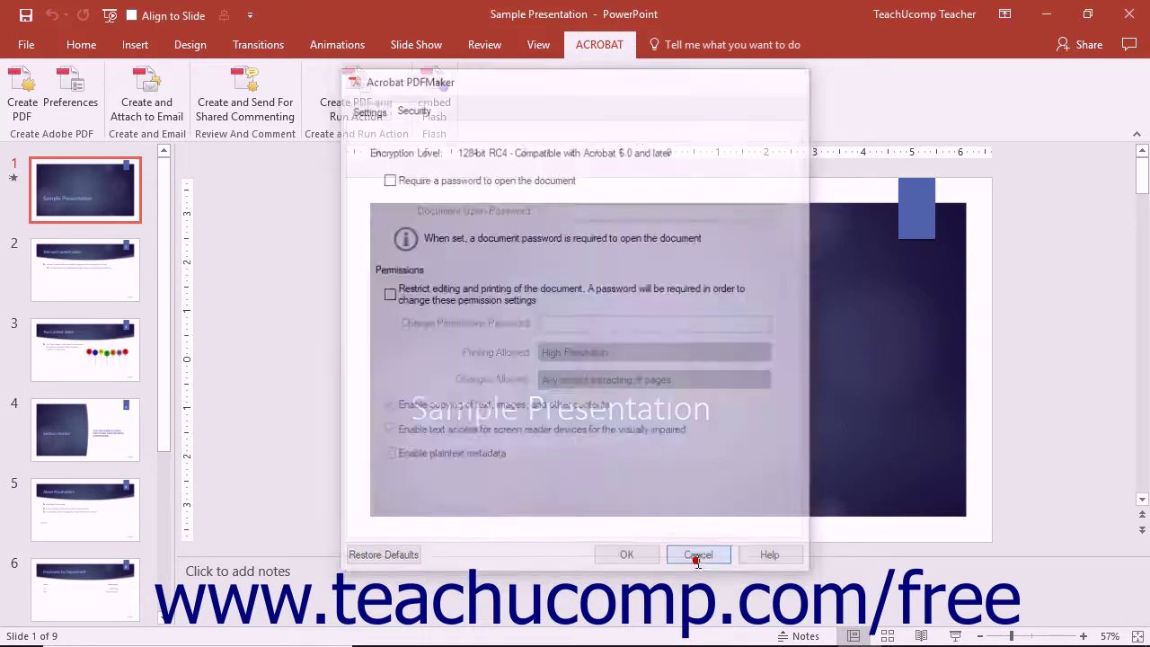
click(901, 630)
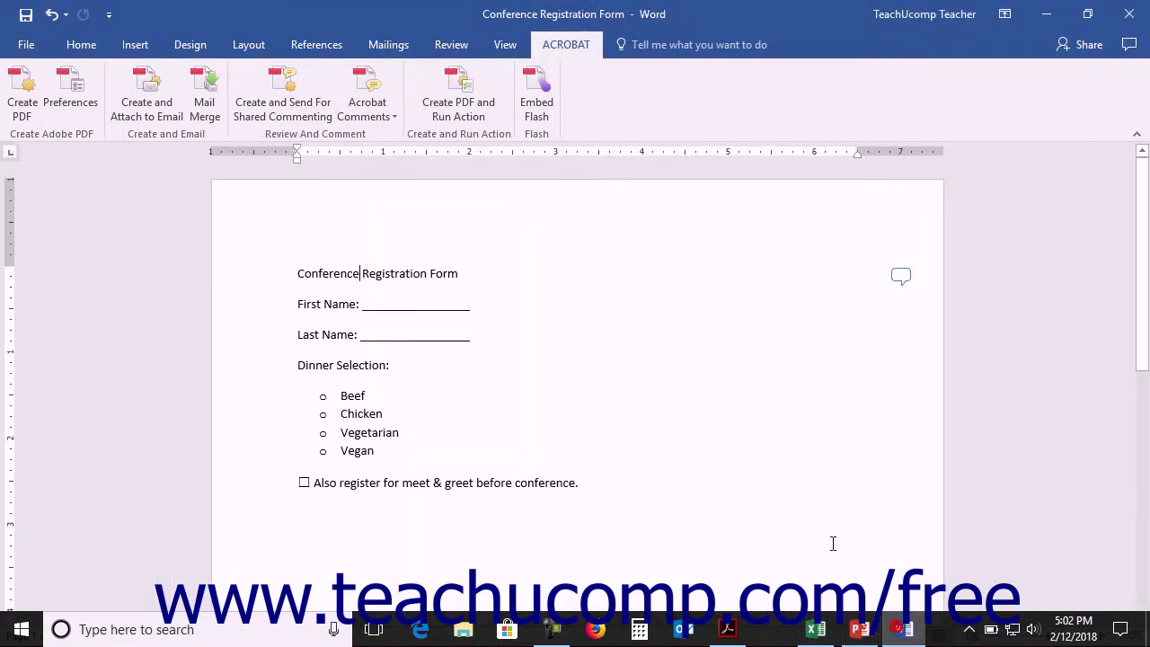
click(70, 90)
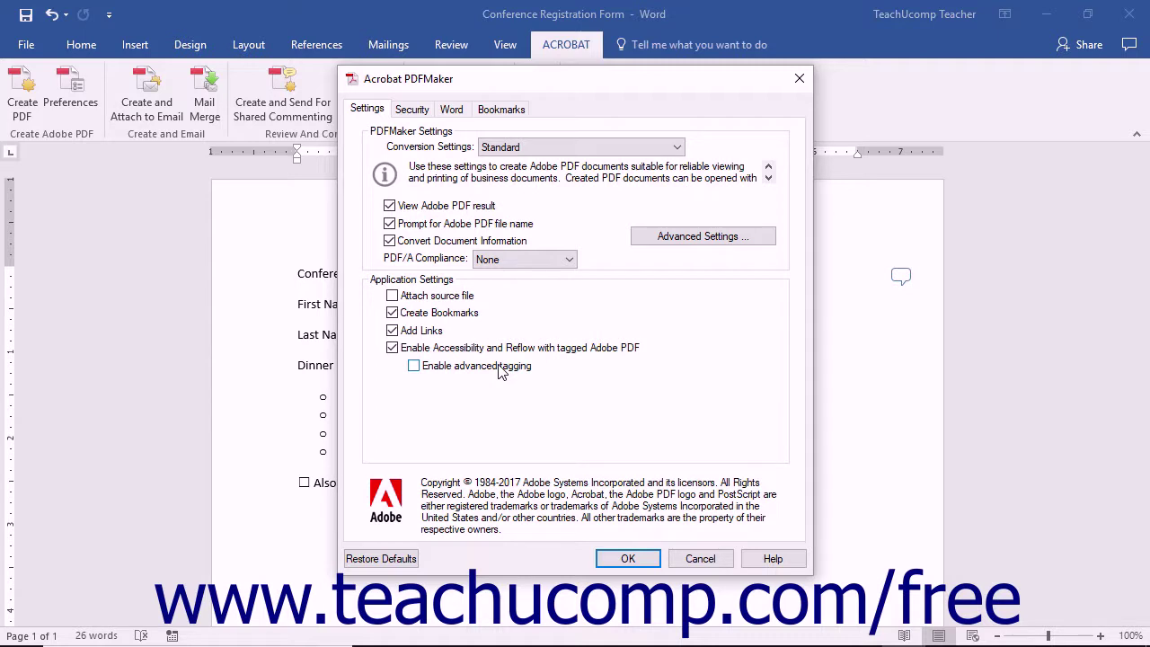
On the Word tab, enable 'Convert displayed comments to notes in Adobe PDF'.
click(451, 112)
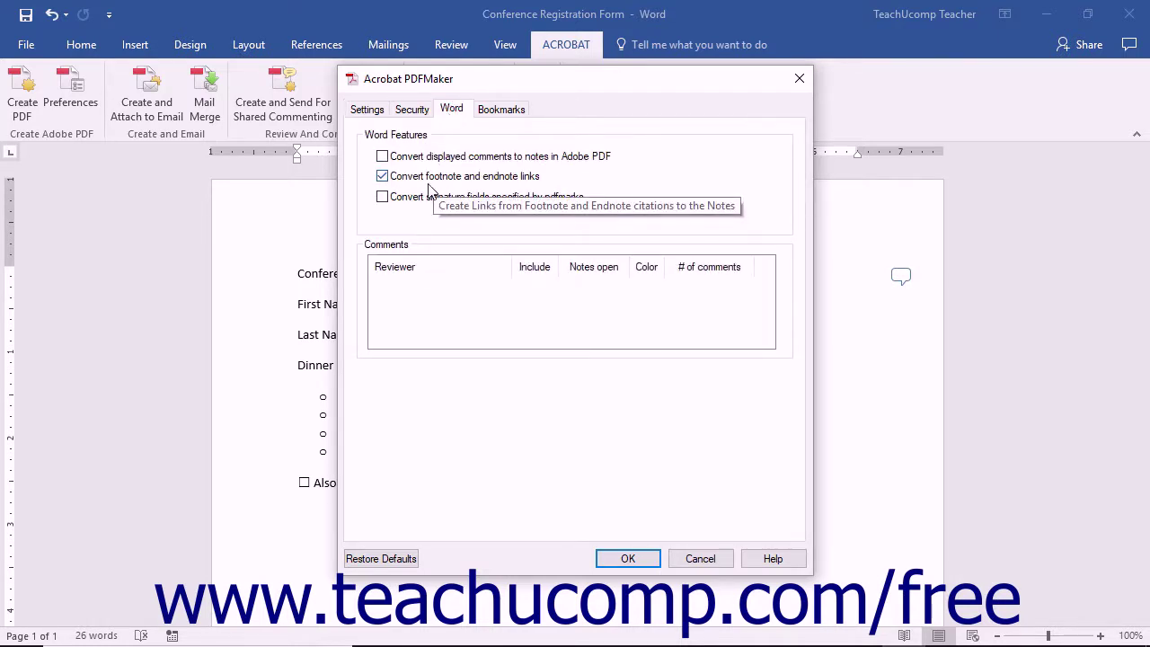
click(382, 157)
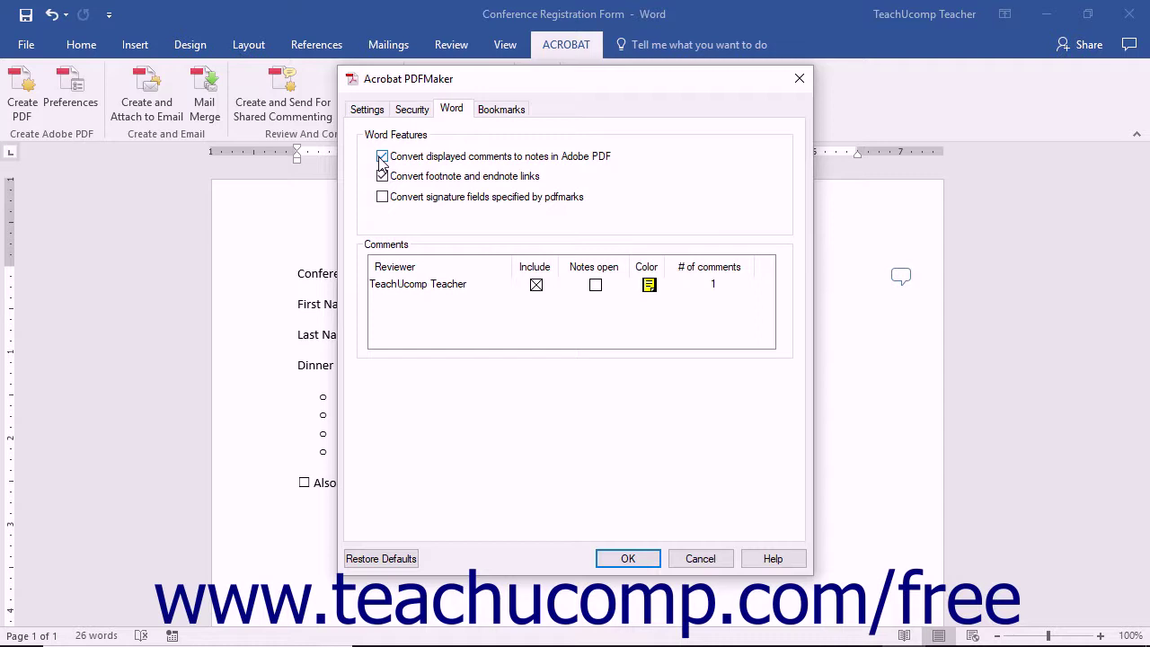
Keep the reviewer's comments included with notes closed, and make their note colour blue.
click(419, 287)
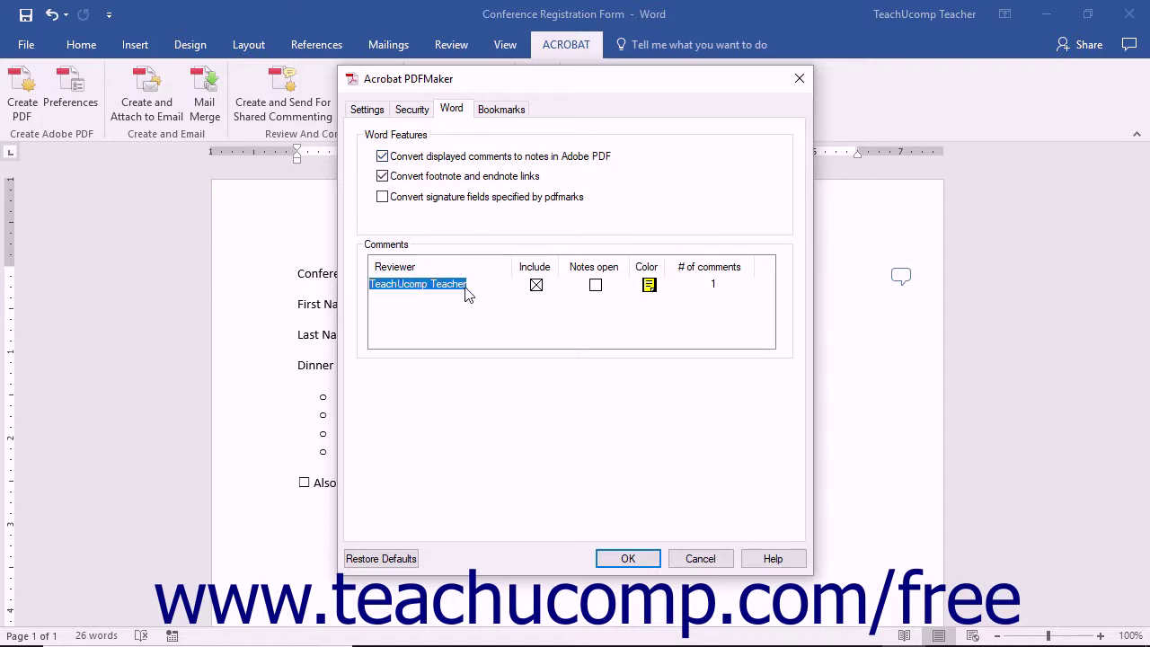
click(536, 286)
click(537, 285)
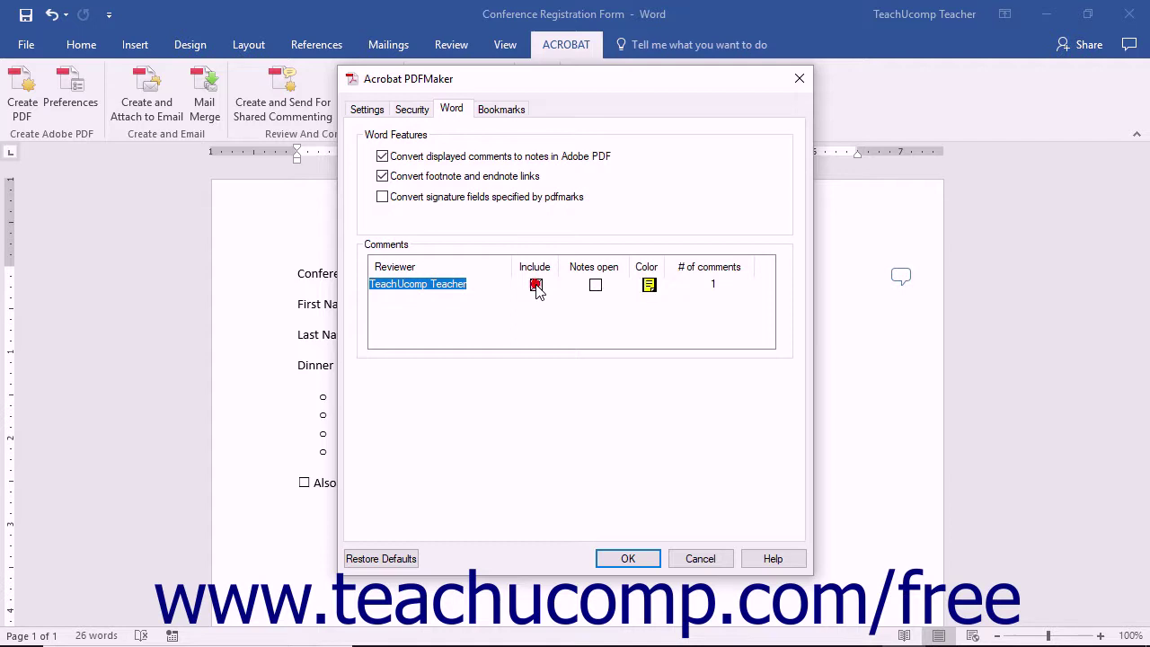
click(593, 285)
click(593, 286)
click(649, 285)
click(649, 285)
Try signature-field conversion, then switch off both signature-field and comment-to-note conversion.
click(455, 205)
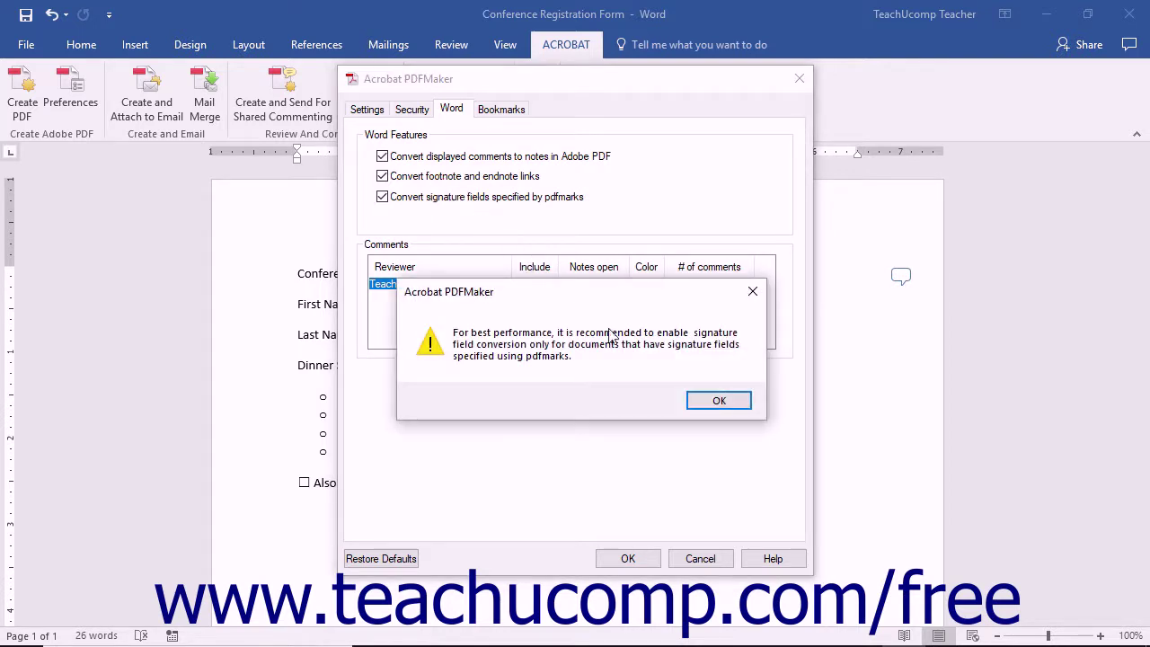
click(706, 400)
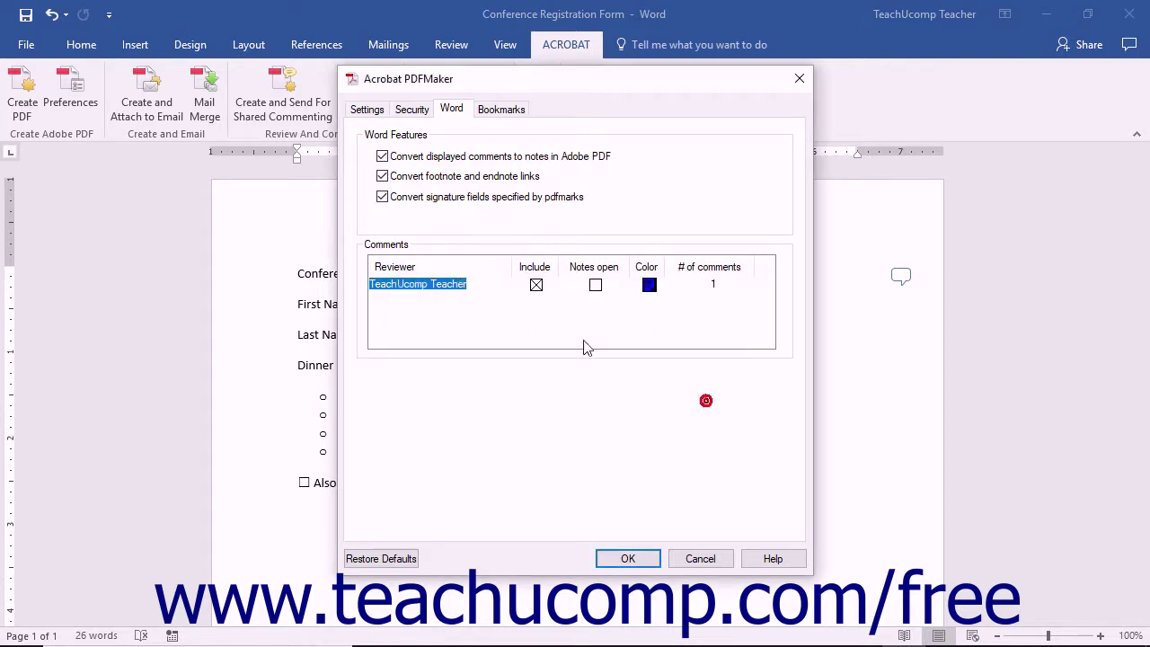
click(383, 196)
click(383, 157)
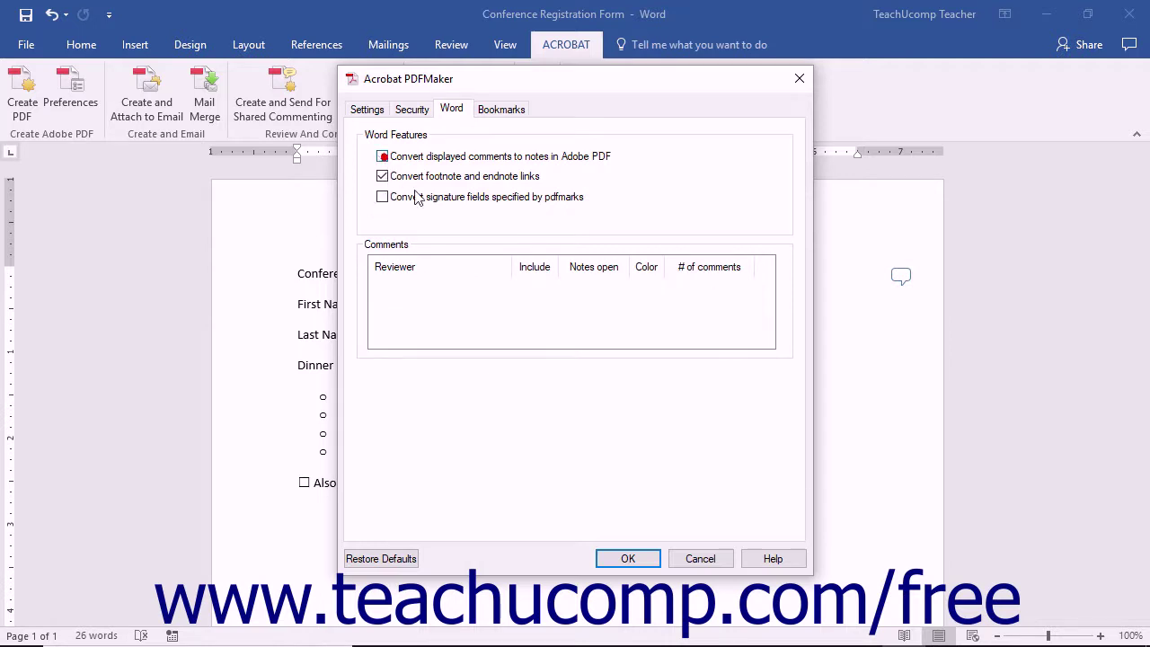
click(486, 113)
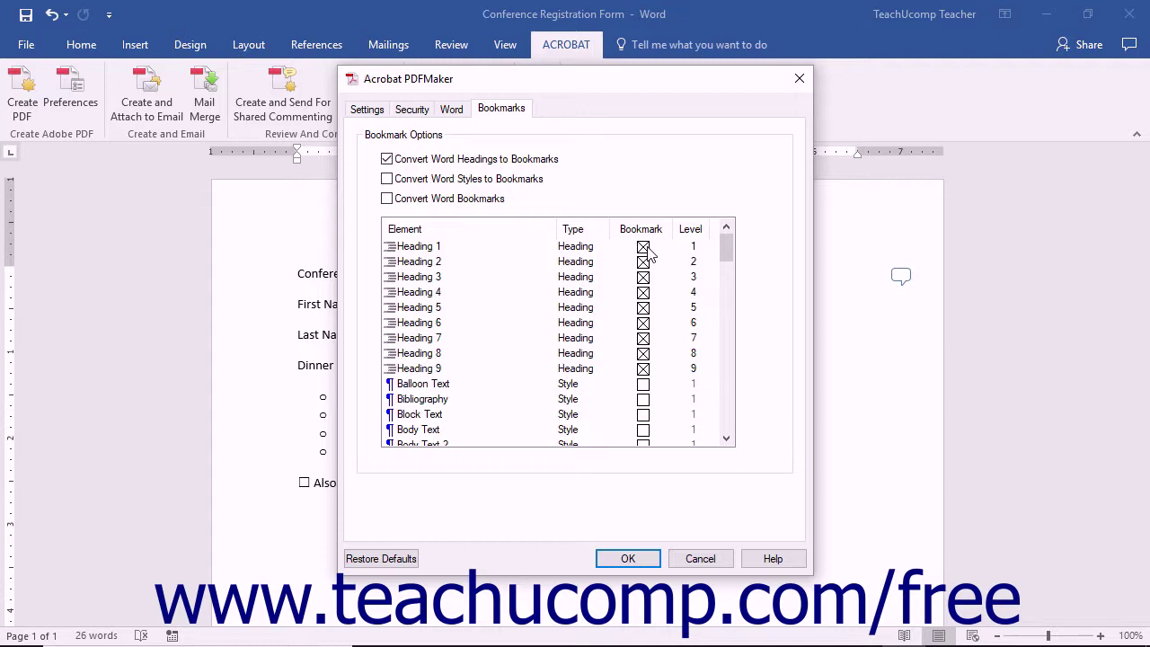
Toggle Heading 1's bookmark off and back on, keeping it at level 1.
click(648, 251)
click(645, 247)
click(693, 248)
click(703, 249)
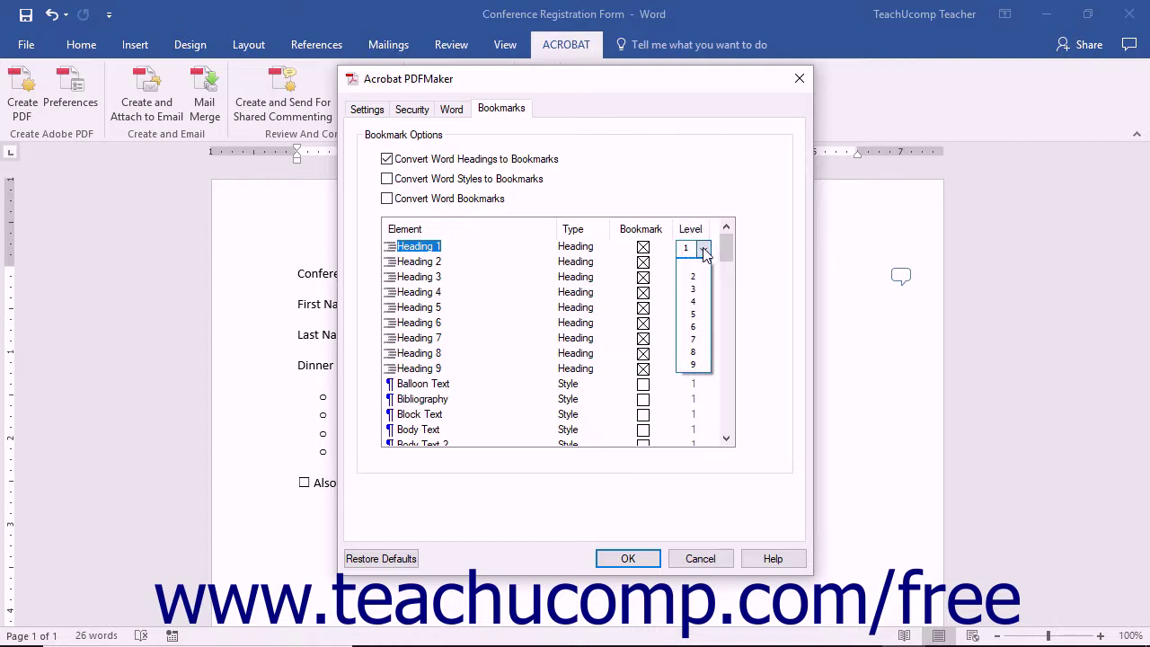
click(703, 249)
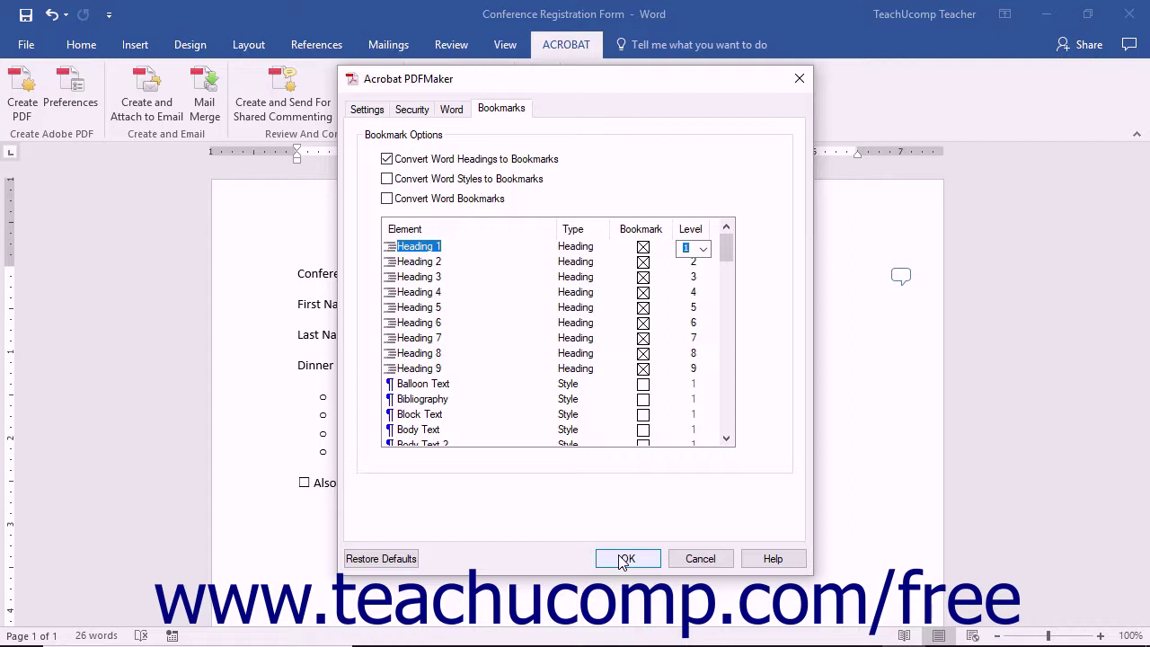
Restore and confirm PDFMaker's default settings, then close the preferences with Cancel.
click(376, 559)
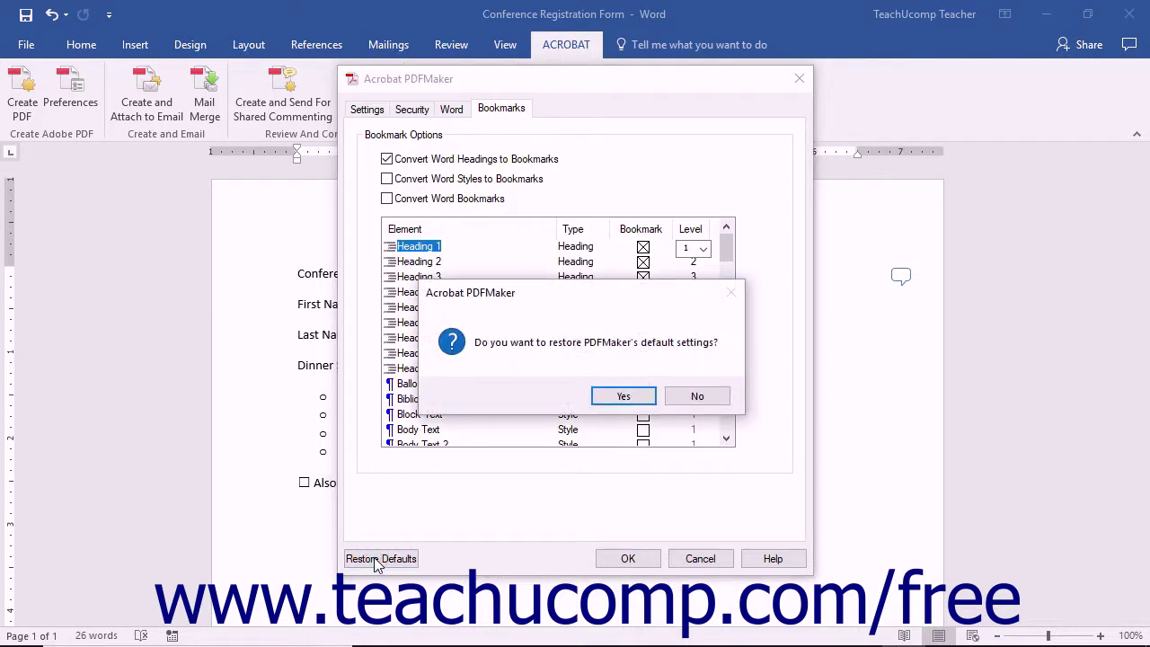
click(608, 401)
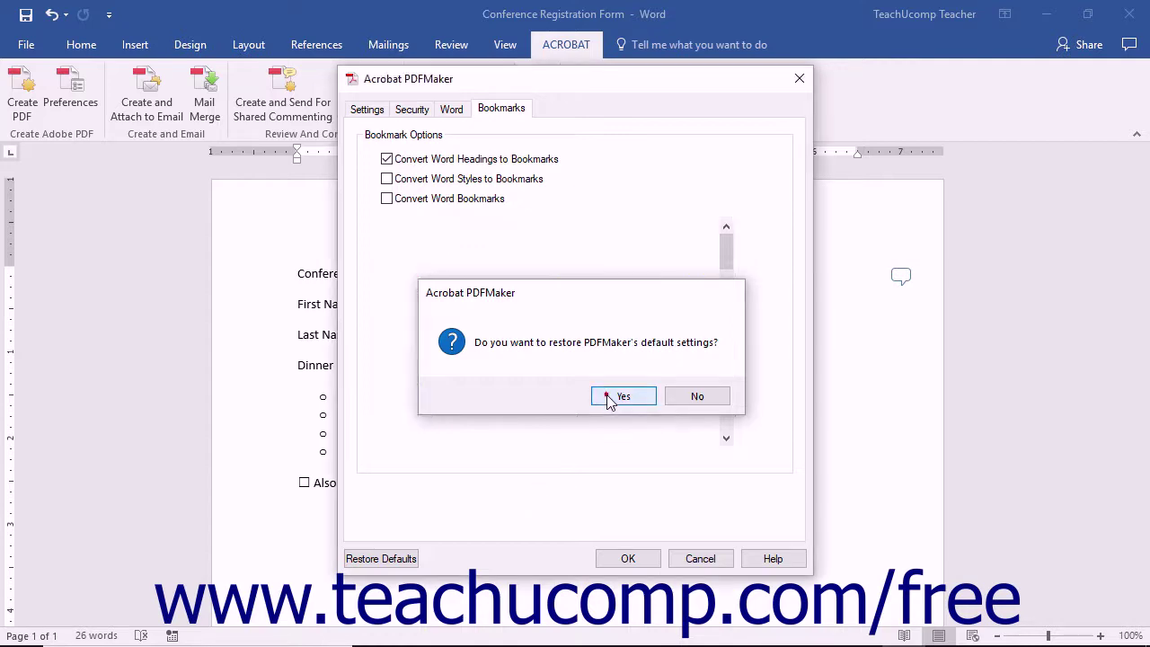
click(695, 558)
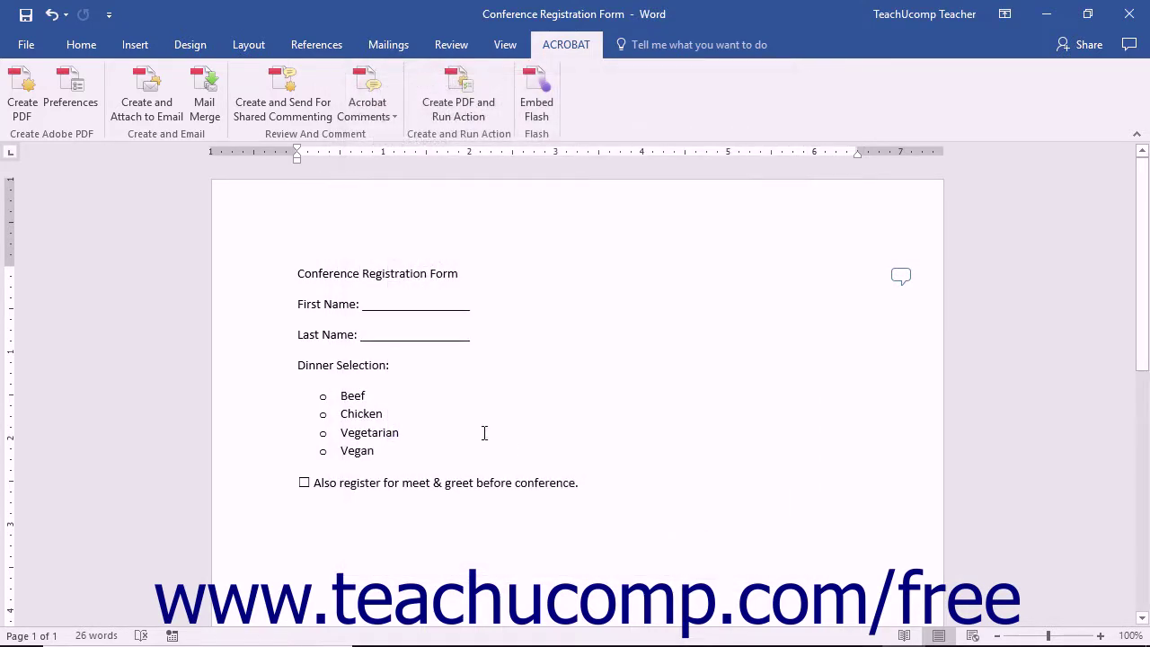